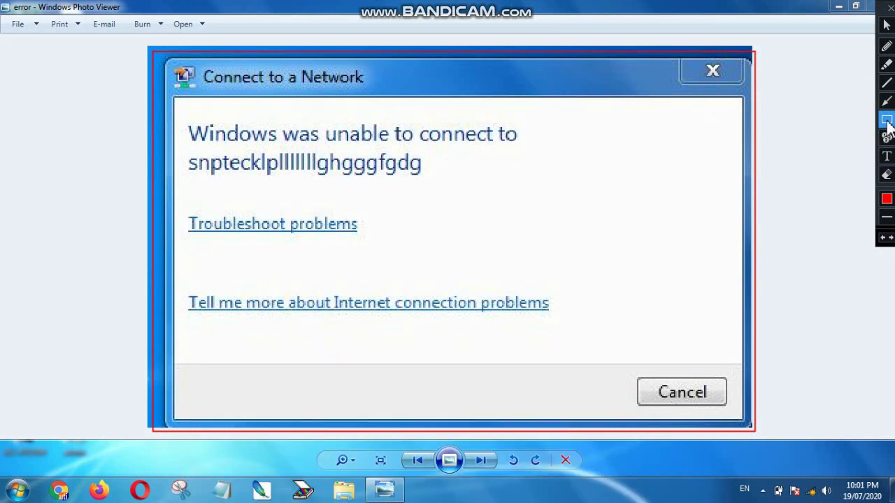
- Close the Windows Photo Viewer showing the 'Windows was unable to connect' error screenshot
{"action": "left_click", "coordinate": [886, 121]}
{"action": "left_click_drag", "start_coordinate": [753, 47], "coordinate": [153, 435]}
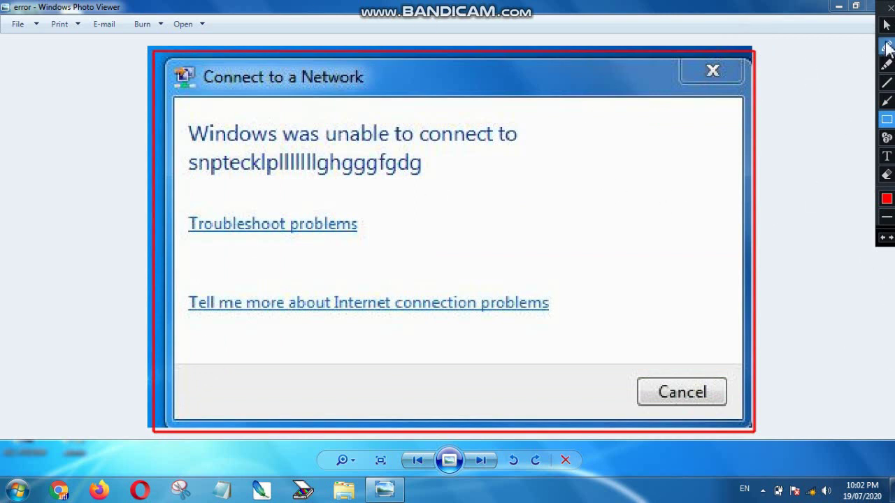
{"action": "left_click", "coordinate": [886, 175]}
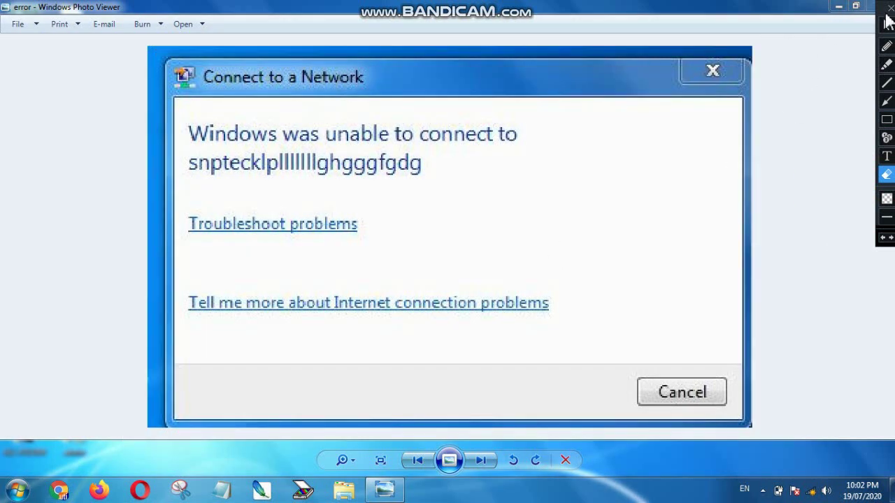
{"action": "left_click", "coordinate": [886, 24]}
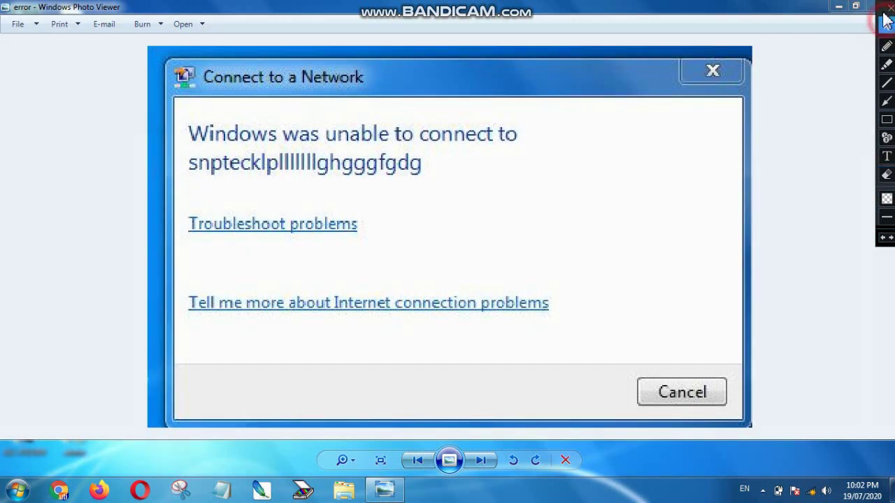
{"action": "left_click", "coordinate": [888, 6]}
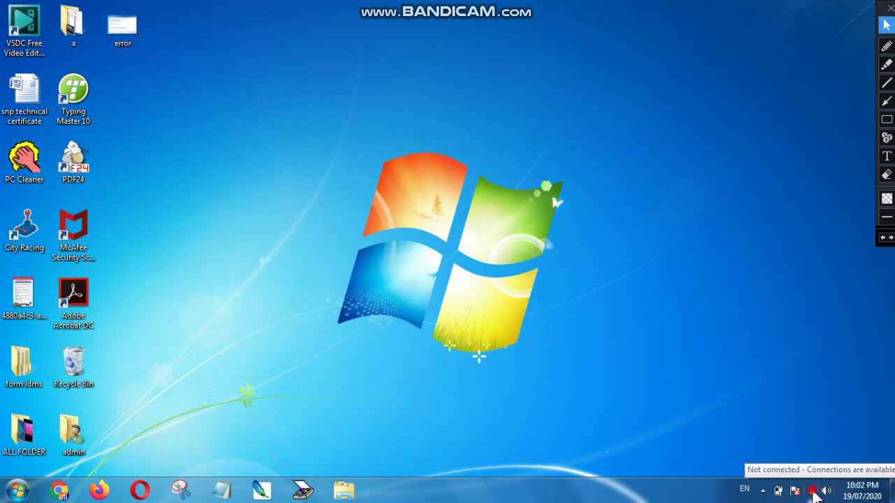
- Retry connecting to the failing snpteck network from the tray's wireless network list
{"action": "left_click", "coordinate": [812, 492]}
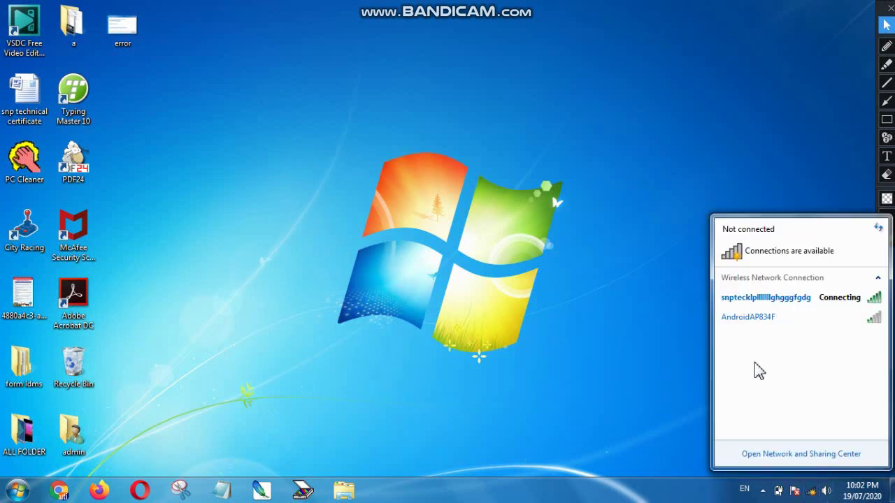
{"action": "double_click", "coordinate": [740, 316]}
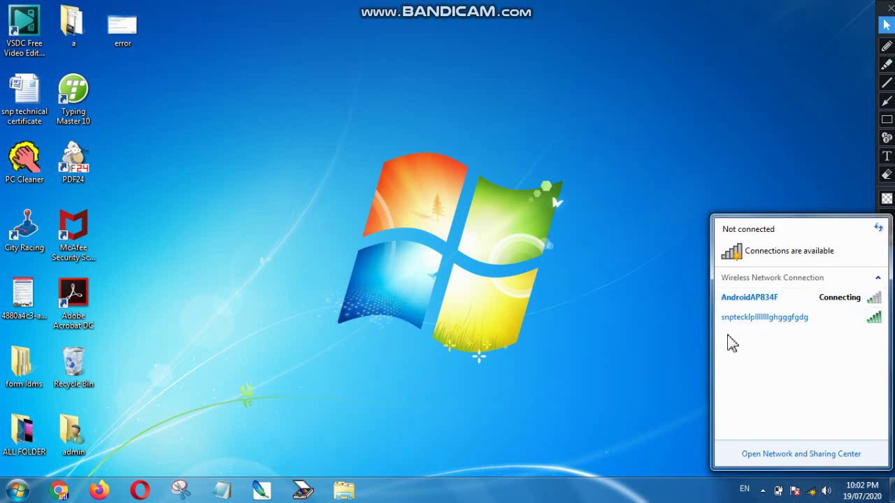
{"action": "left_click", "coordinate": [757, 318]}
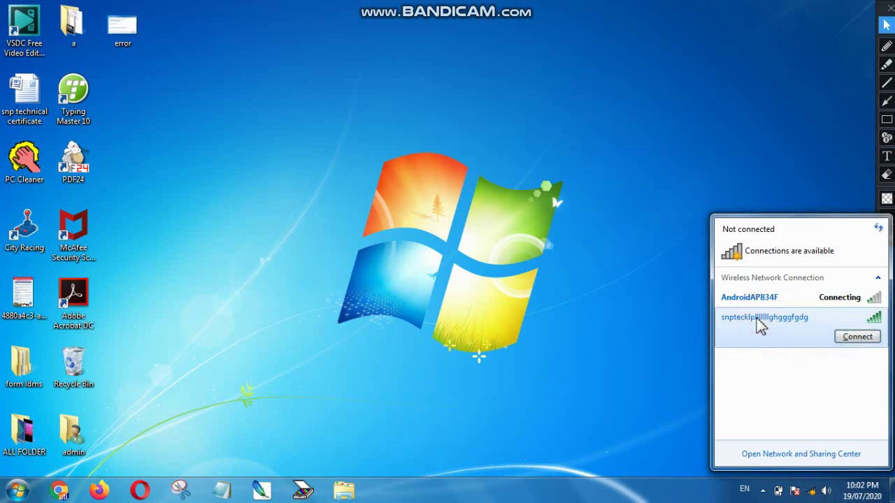
{"action": "left_click", "coordinate": [848, 339]}
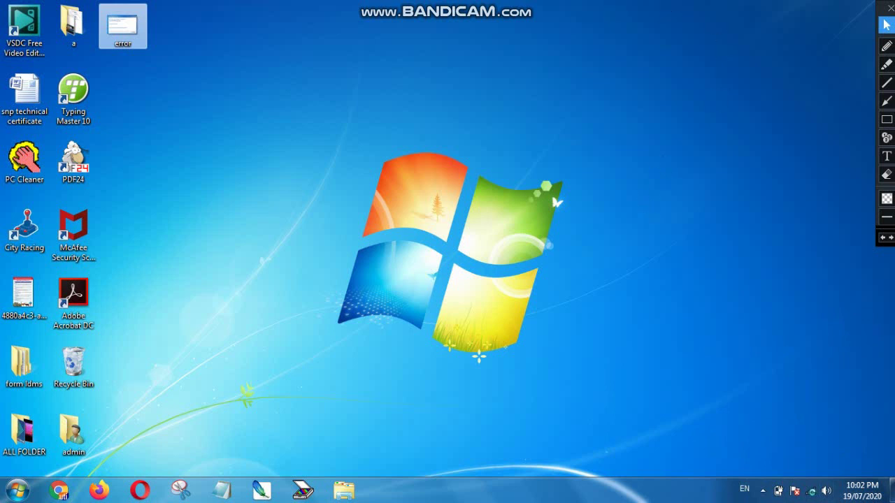
- Dismiss the 'unable to connect' error and bring up the tray's wireless network list again
{"action": "left_click", "coordinate": [123, 26]}
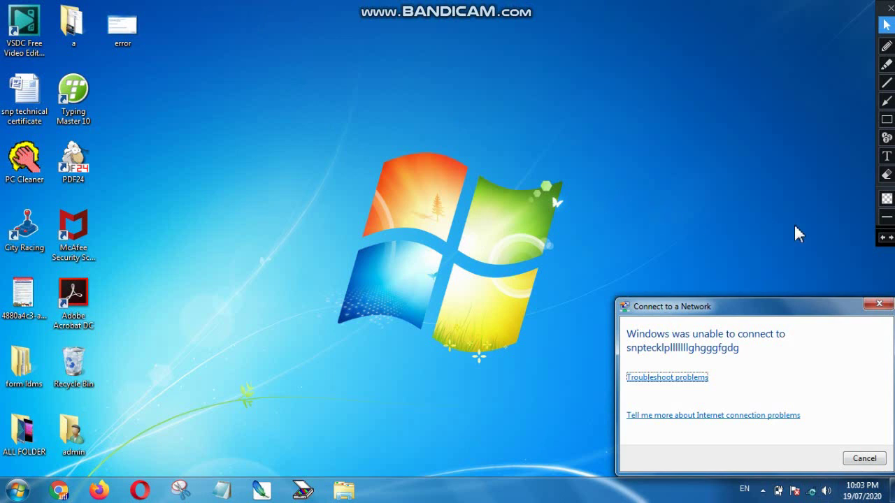
{"action": "left_click", "coordinate": [877, 306]}
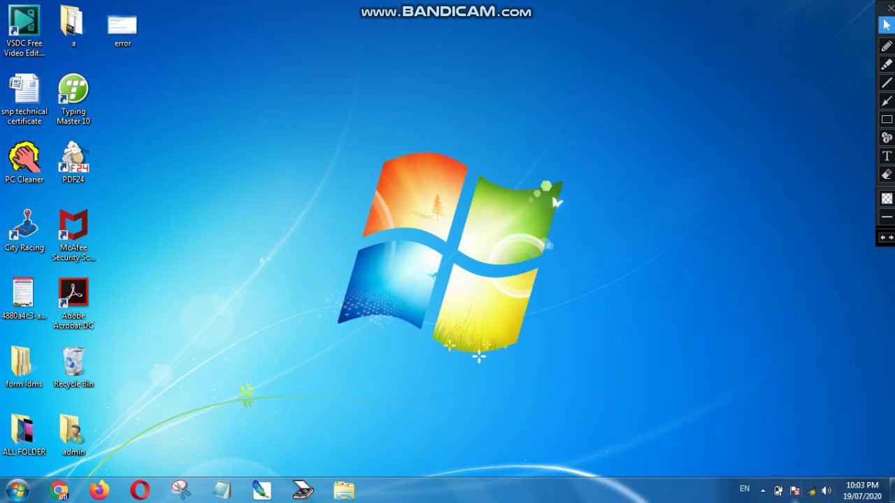
{"action": "left_click", "coordinate": [812, 491]}
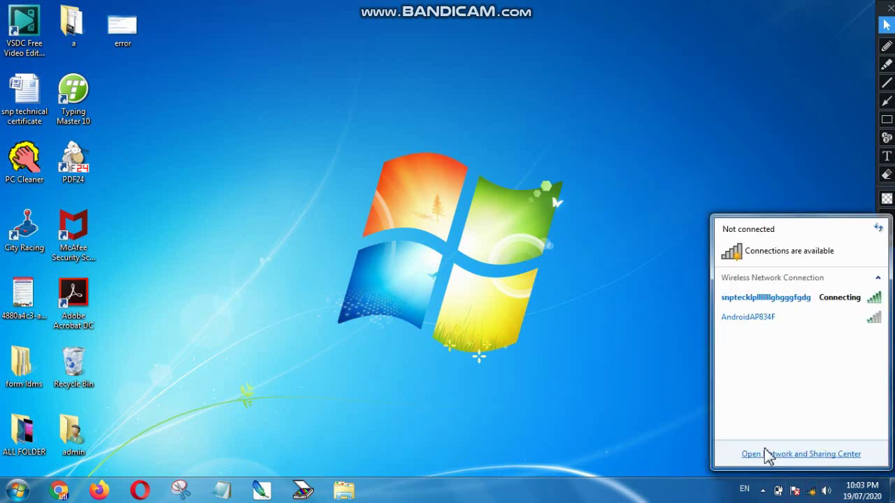
- Open Network and Sharing Center maximized and go to Manage wireless networks
{"action": "left_click", "coordinate": [802, 454]}
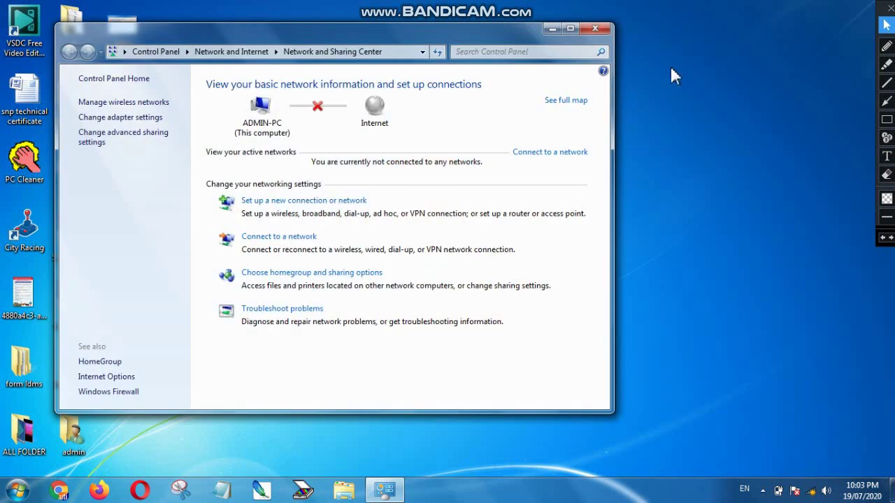
{"action": "left_click_drag", "start_coordinate": [500, 32], "coordinate": [657, 32]}
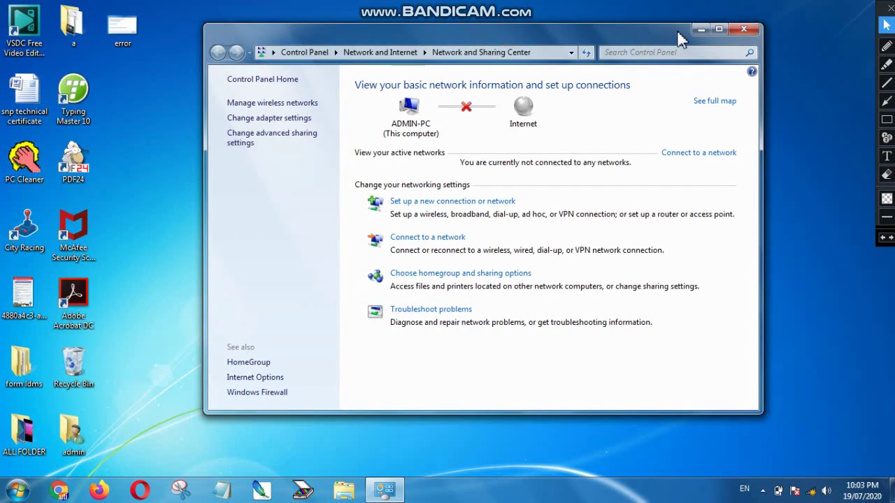
{"action": "left_click", "coordinate": [719, 29]}
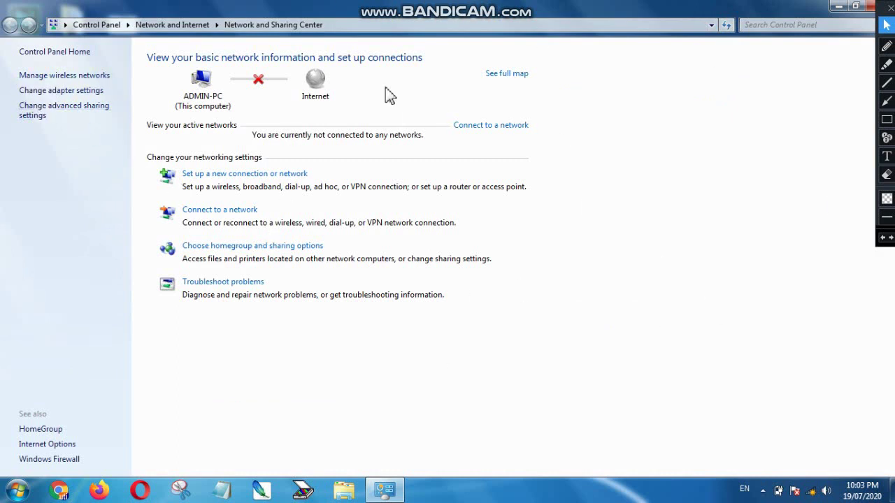
{"action": "left_click", "coordinate": [887, 119]}
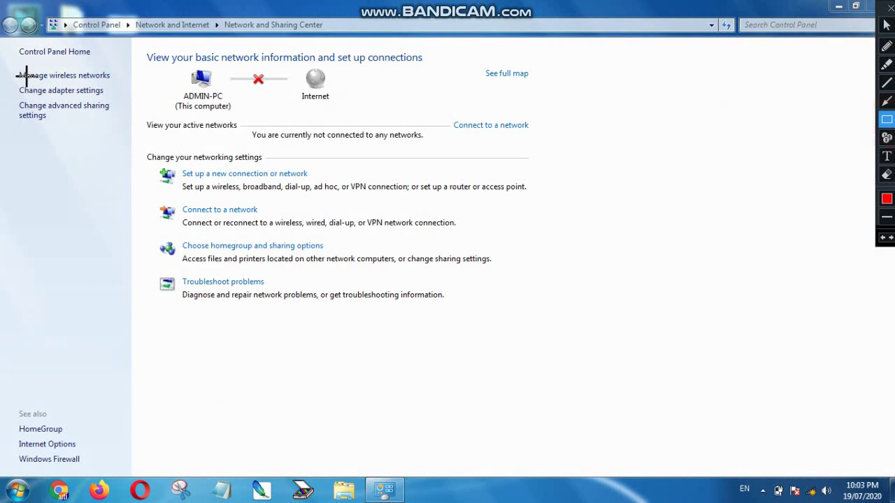
{"action": "left_click_drag", "start_coordinate": [14, 68], "coordinate": [111, 83]}
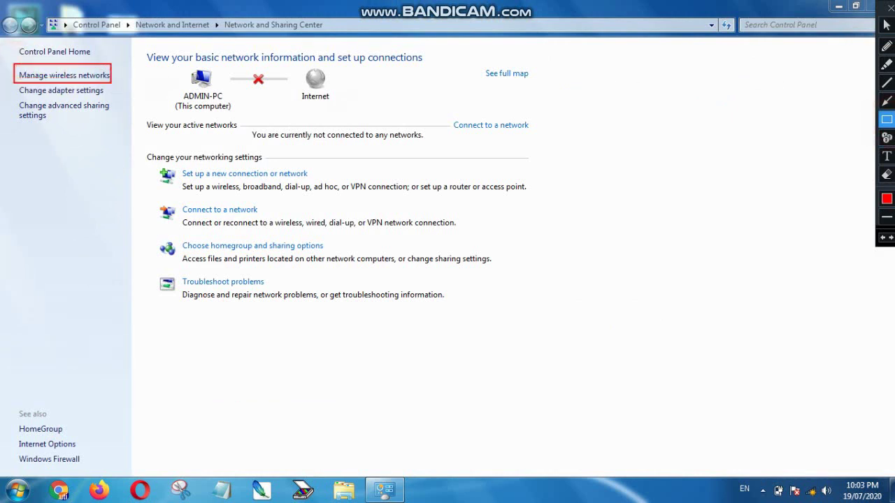
{"action": "left_click", "coordinate": [885, 31]}
{"action": "left_click", "coordinate": [73, 75]}
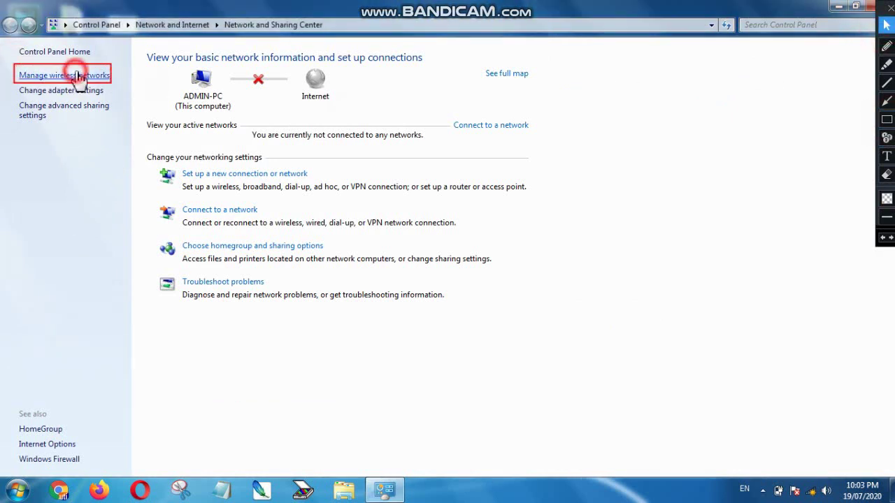
{"action": "left_click", "coordinate": [886, 174]}
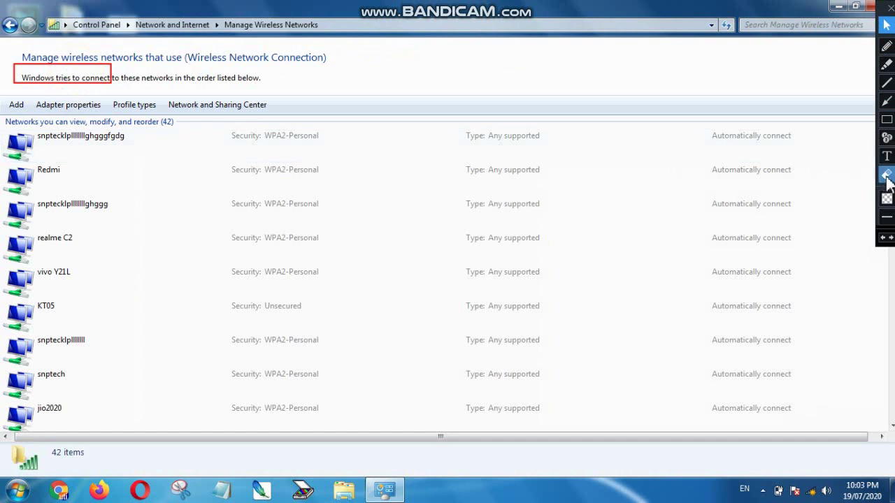
{"action": "left_click_drag", "start_coordinate": [152, 48], "coordinate": [10, 104]}
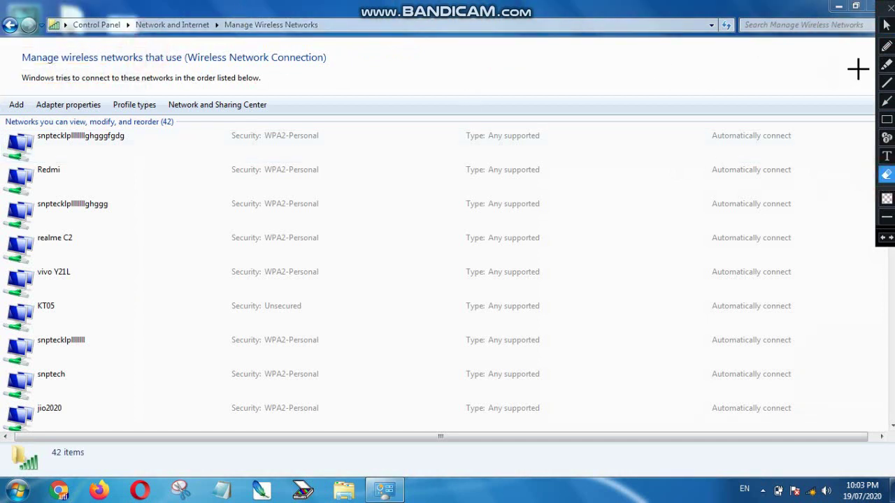
{"action": "left_click", "coordinate": [886, 25]}
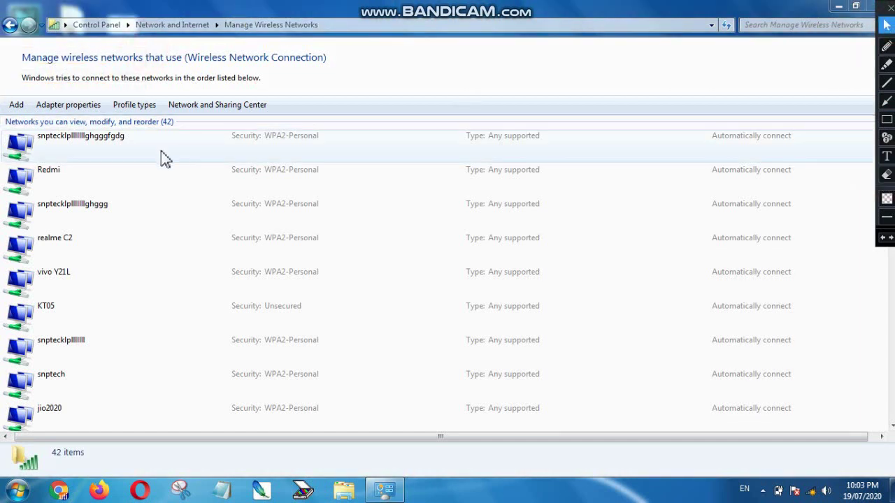
{"action": "left_click", "coordinate": [233, 192]}
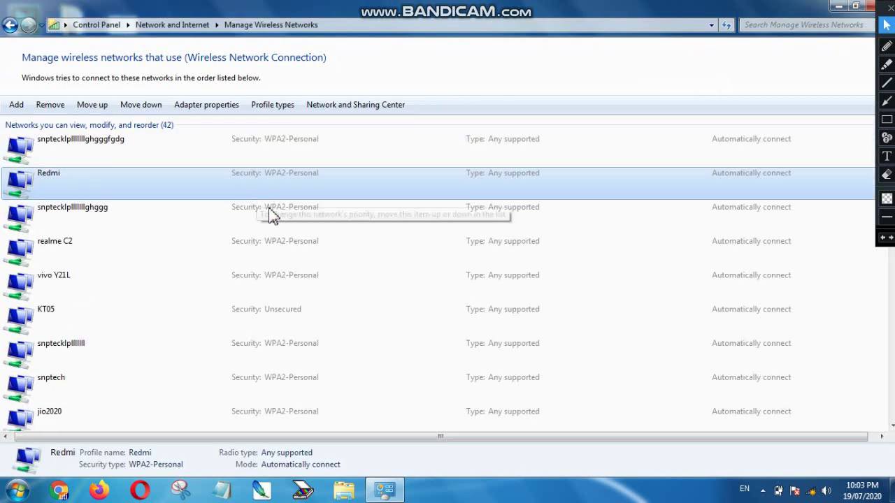
{"action": "scroll", "coordinate": [354, 273], "scroll_direction": "down", "scroll_amount": 3}
{"action": "scroll", "coordinate": [241, 273], "scroll_direction": "up", "scroll_amount": 3}
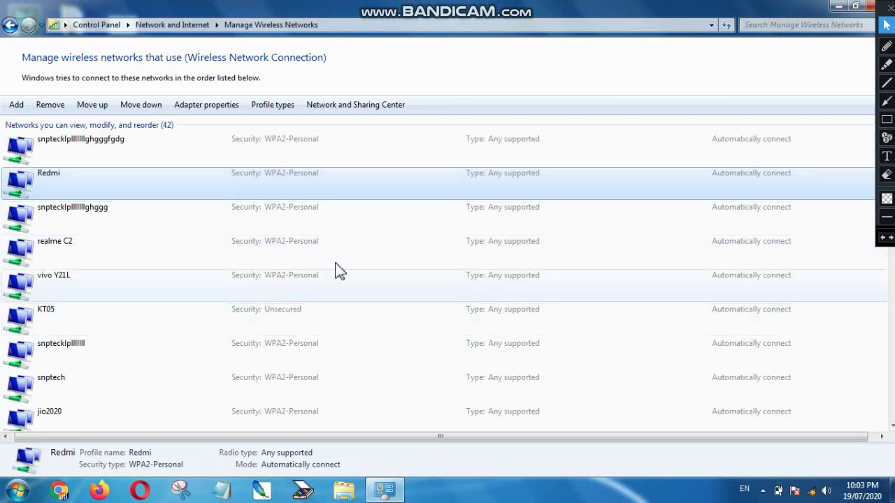
{"action": "scroll", "coordinate": [420, 272], "scroll_direction": "down", "scroll_amount": 3}
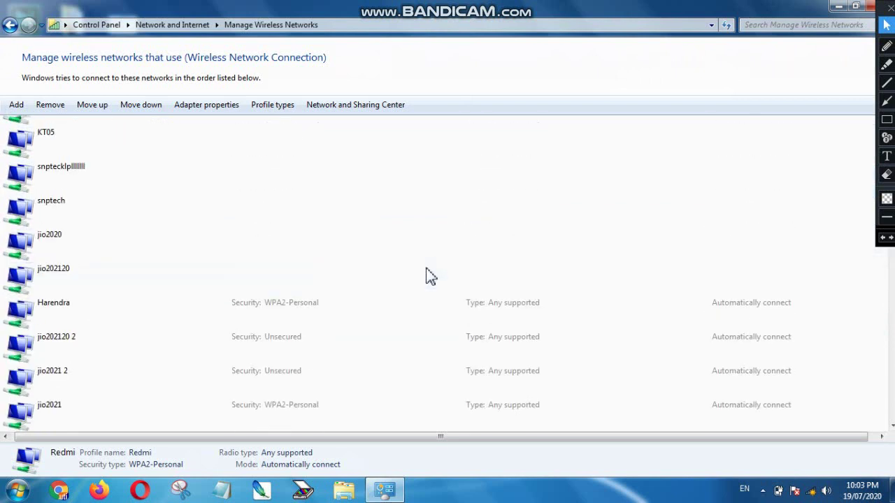
{"action": "scroll", "coordinate": [425, 268], "scroll_direction": "up", "scroll_amount": 3}
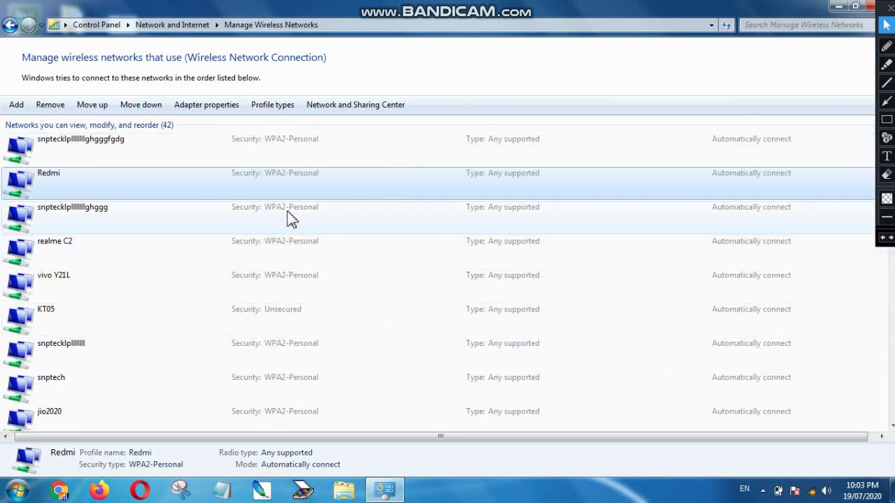
{"action": "scroll", "coordinate": [203, 238], "scroll_direction": "down", "scroll_amount": 3}
{"action": "scroll", "coordinate": [207, 237], "scroll_direction": "up", "scroll_amount": 3}
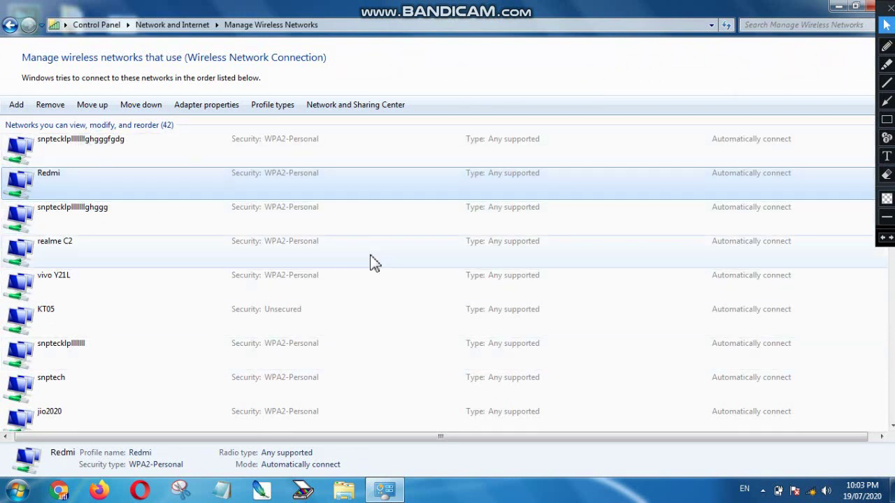
- Try the long-named Wi-Fi network again from the tray list, then return to the saved profiles
{"action": "left_click", "coordinate": [814, 493]}
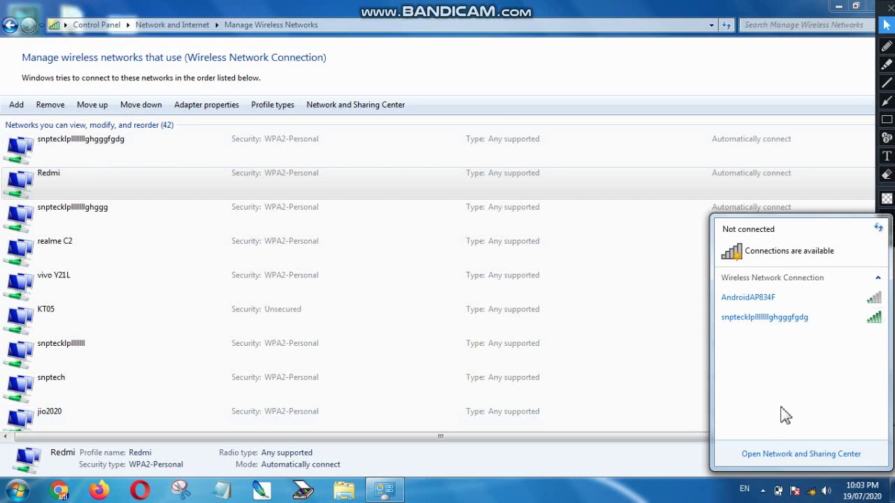
{"action": "double_click", "coordinate": [730, 319]}
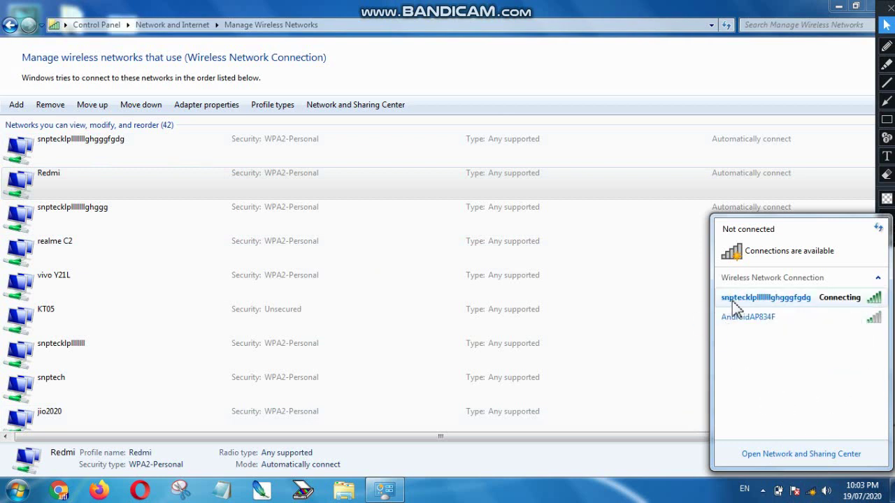
{"action": "mouse_move", "coordinate": [785, 318]}
{"action": "left_click", "coordinate": [501, 72]}
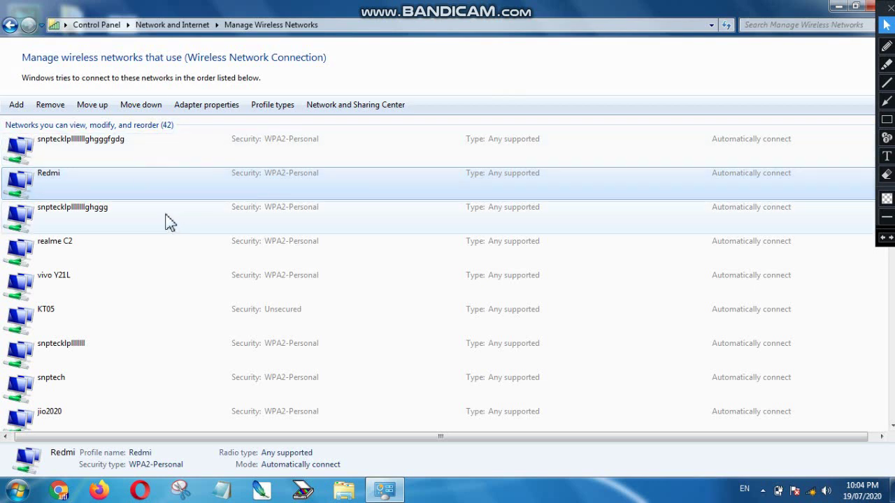
{"action": "left_click", "coordinate": [131, 155]}
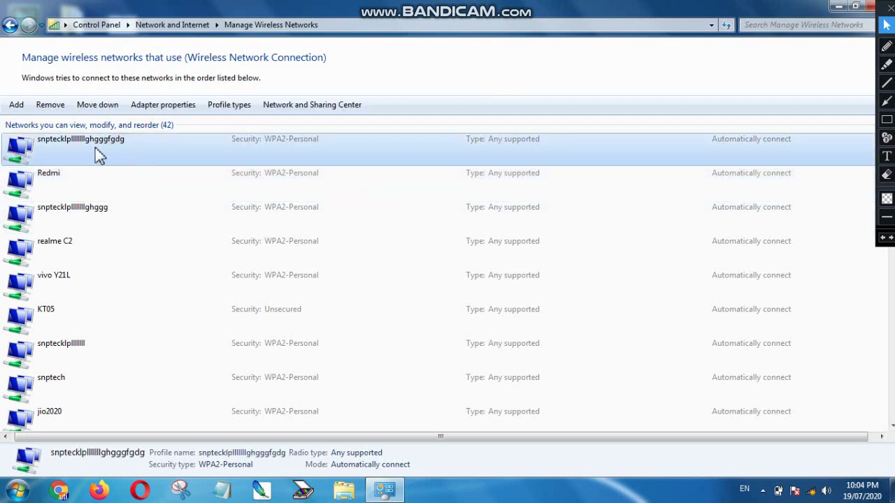
{"action": "left_click", "coordinate": [810, 492]}
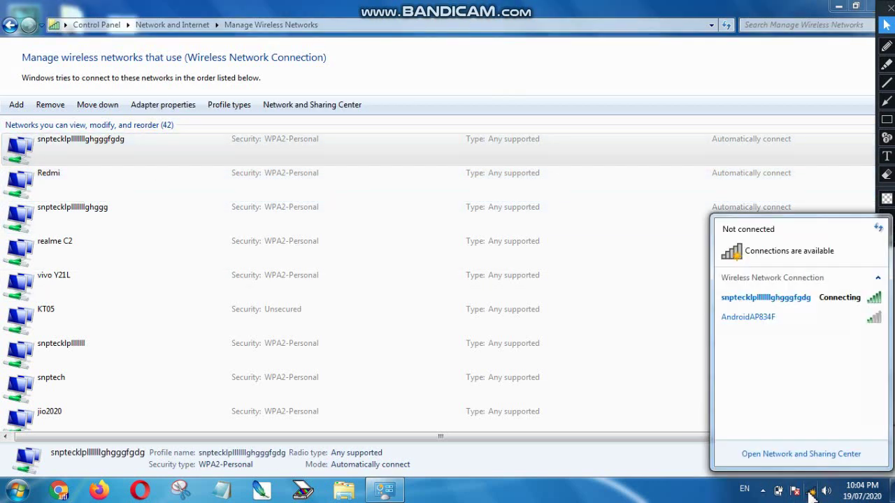
{"action": "left_click", "coordinate": [810, 493]}
- Remove the top long-named network profile, confirm with Yes, and close Manage Wireless Networks
{"action": "left_click", "coordinate": [98, 143]}
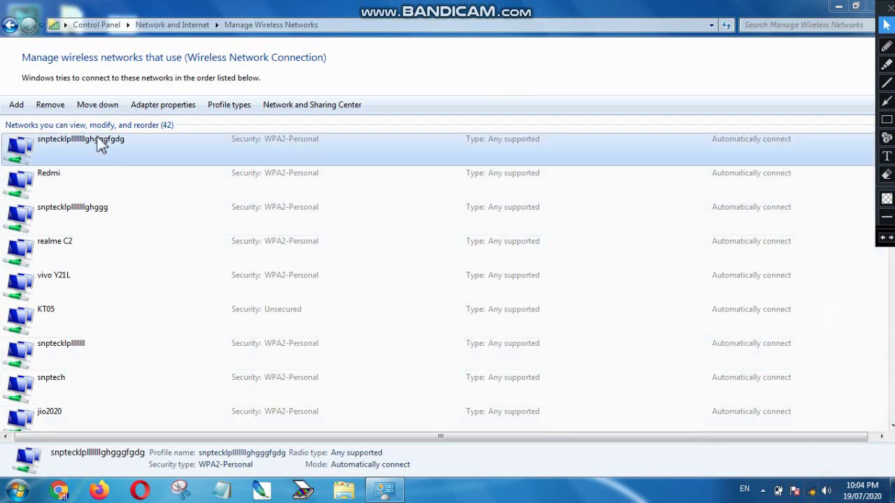
{"action": "right_click", "coordinate": [100, 144]}
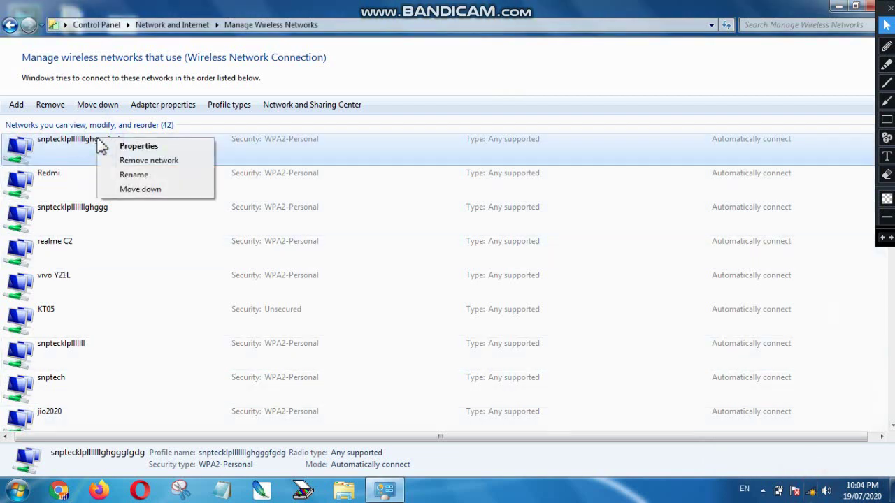
{"action": "left_click", "coordinate": [170, 161]}
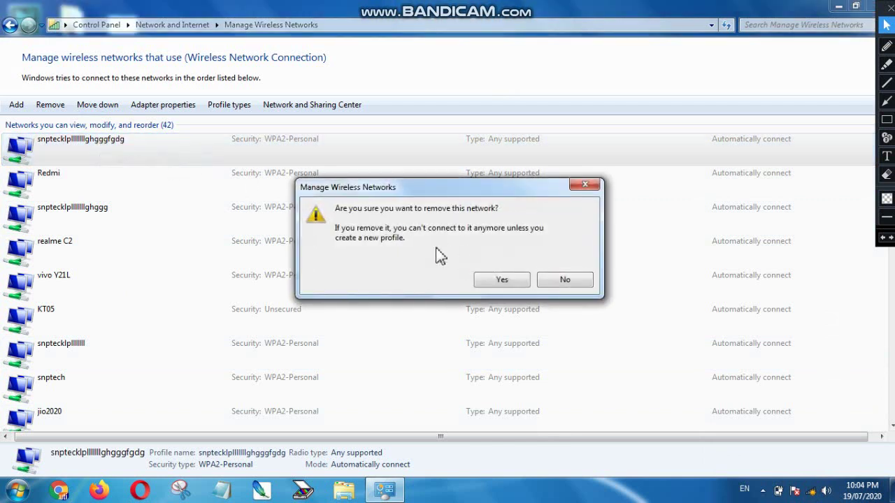
{"action": "left_click", "coordinate": [502, 280]}
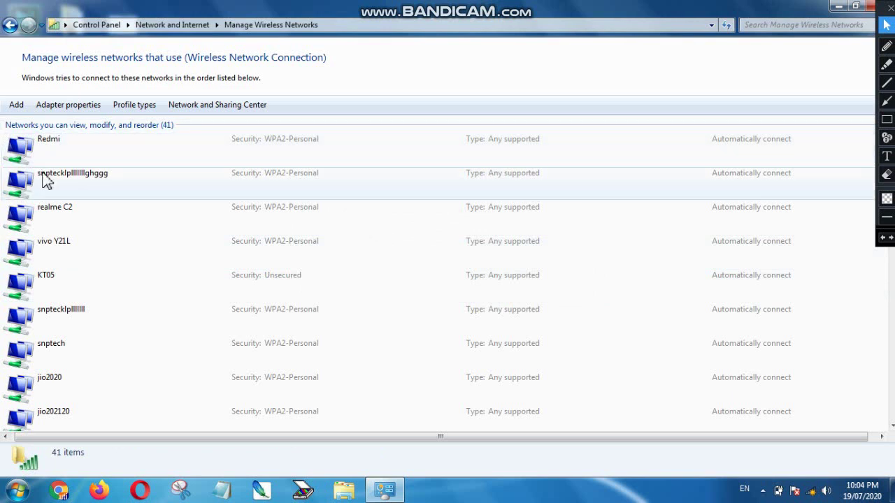
{"action": "double_click", "coordinate": [803, 8]}
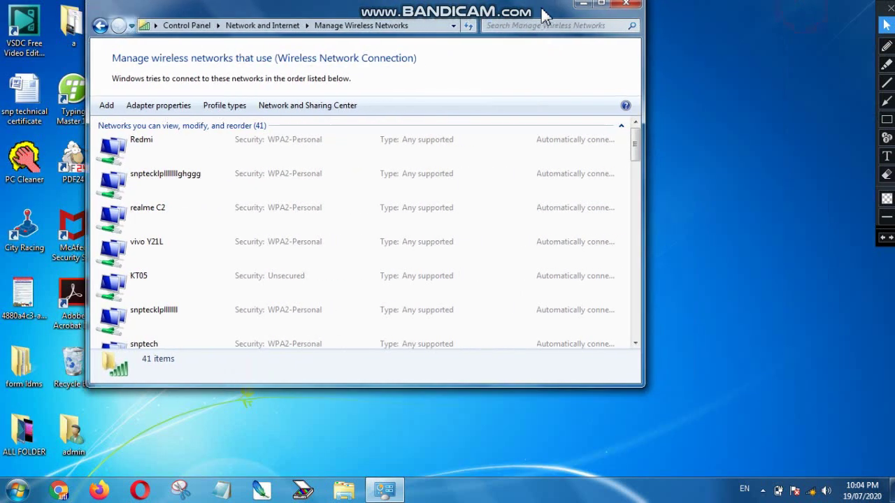
{"action": "left_click", "coordinate": [628, 8]}
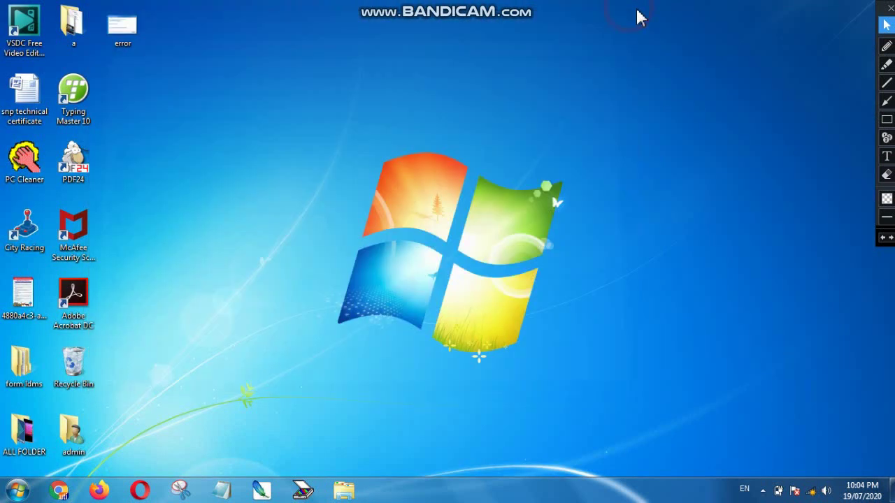
- Connect to the long-named network by entering its security key, then confirm it shows Internet access
{"action": "left_click", "coordinate": [815, 491]}
{"action": "left_click", "coordinate": [777, 320]}
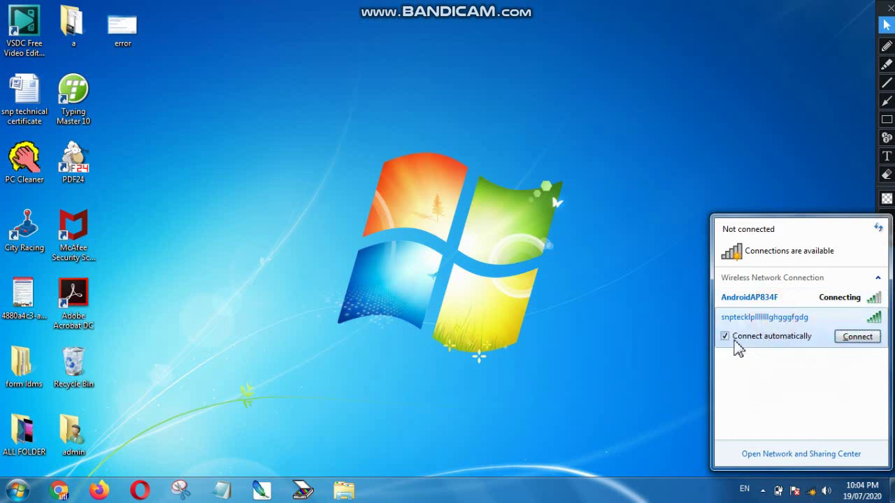
{"action": "left_click", "coordinate": [858, 338]}
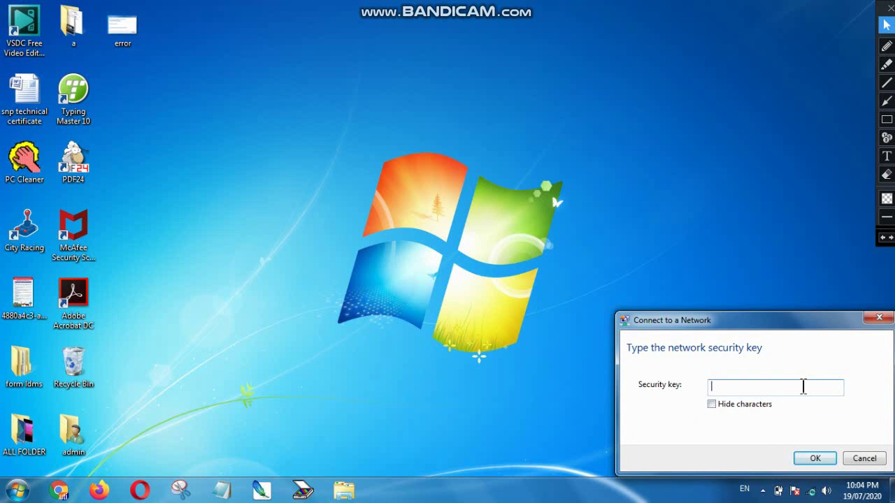
{"action": "key", "text": "Return"}
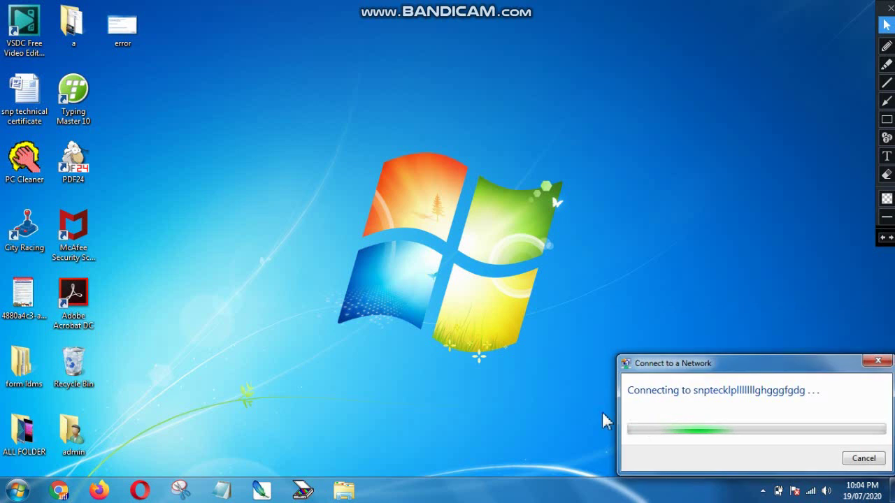
{"action": "left_click", "coordinate": [811, 492]}
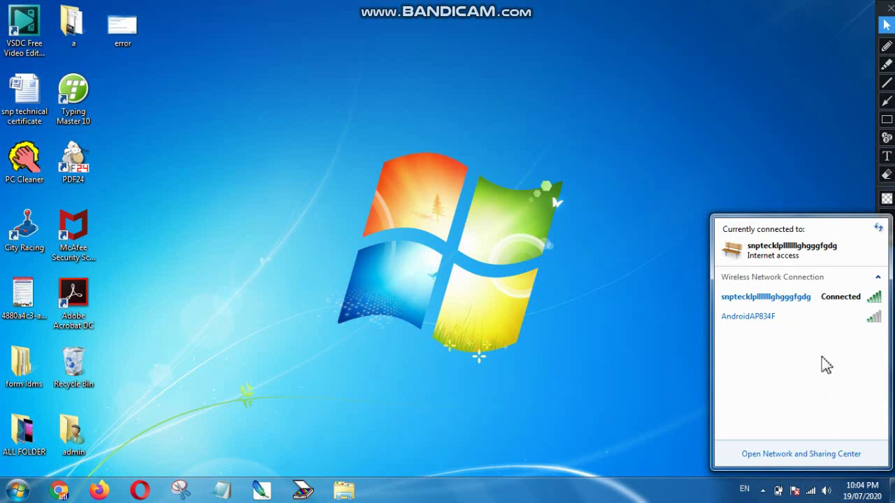
{"action": "left_click", "coordinate": [811, 492]}
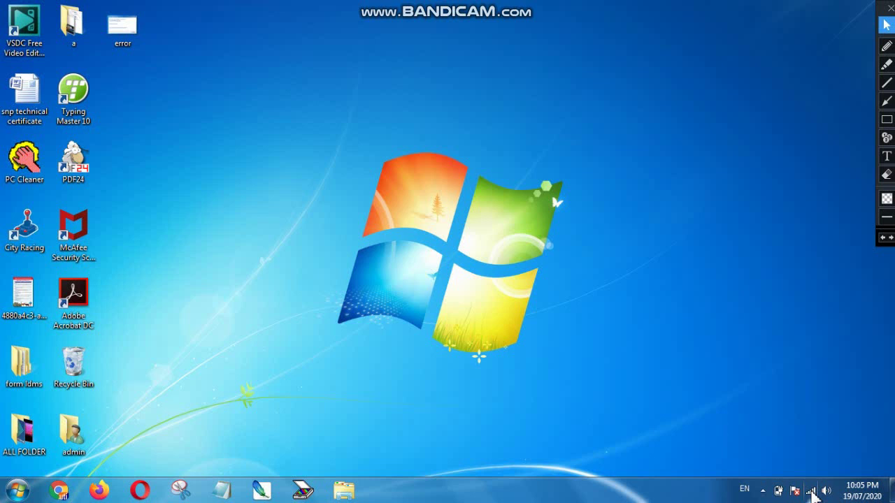
{"action": "left_click", "coordinate": [812, 492]}
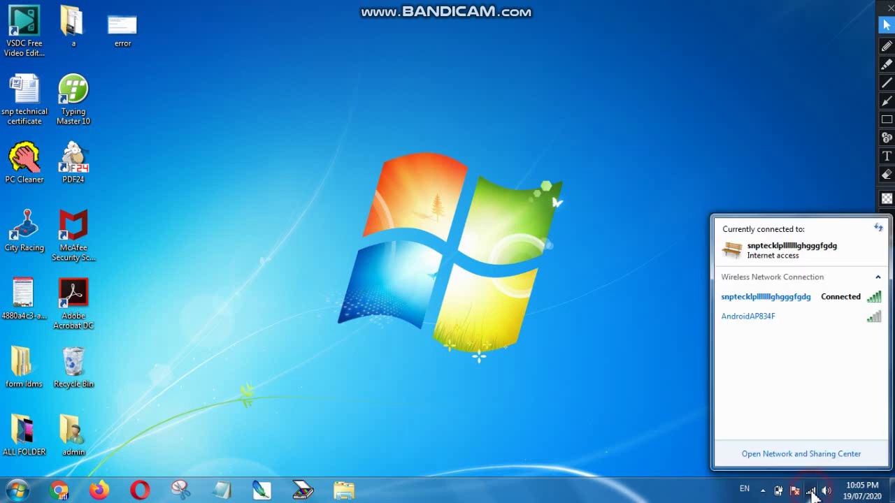
{"action": "left_click", "coordinate": [812, 492]}
{"action": "left_click", "coordinate": [812, 492]}
{"action": "left_click", "coordinate": [811, 492]}
{"action": "left_click", "coordinate": [810, 492]}
{"action": "left_click", "coordinate": [811, 492]}
{"action": "left_click", "coordinate": [811, 492]}
{"action": "left_click", "coordinate": [810, 492]}
{"action": "left_click", "coordinate": [811, 492]}
{"action": "left_click", "coordinate": [811, 492]}
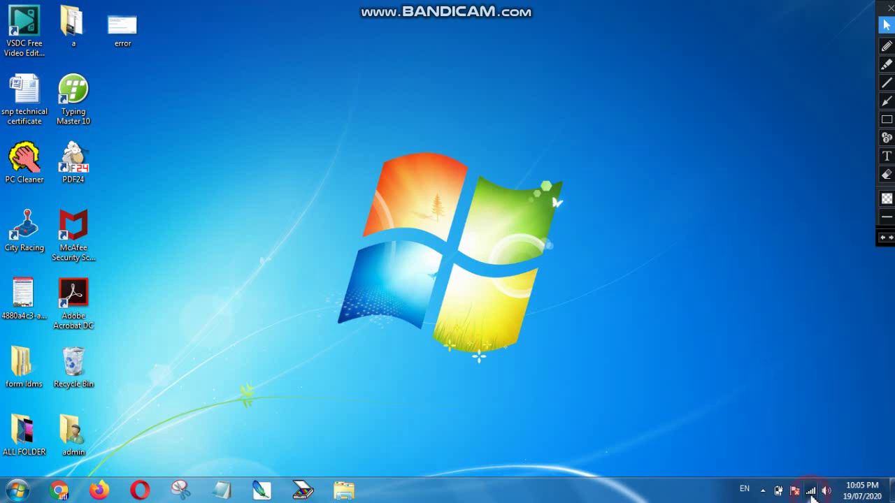
{"action": "left_click", "coordinate": [811, 492]}
{"action": "left_click", "coordinate": [679, 378]}
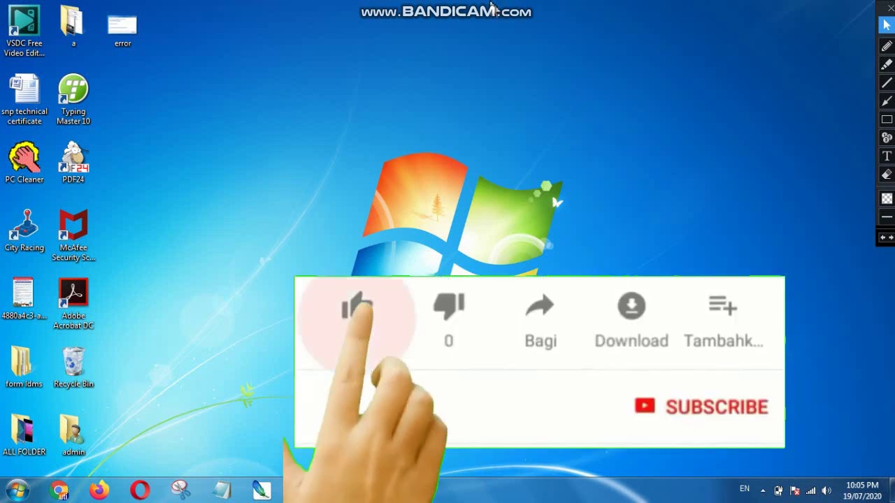
{"action": "mouse_move", "coordinate": [490, 7]}
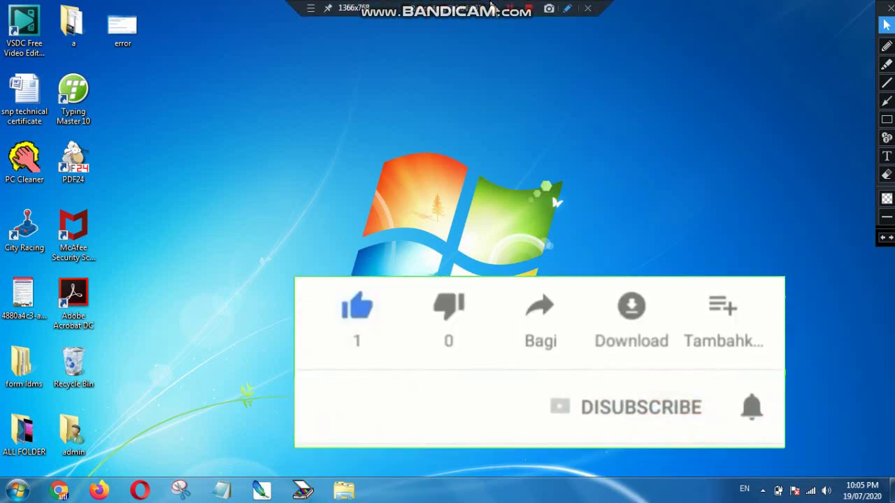